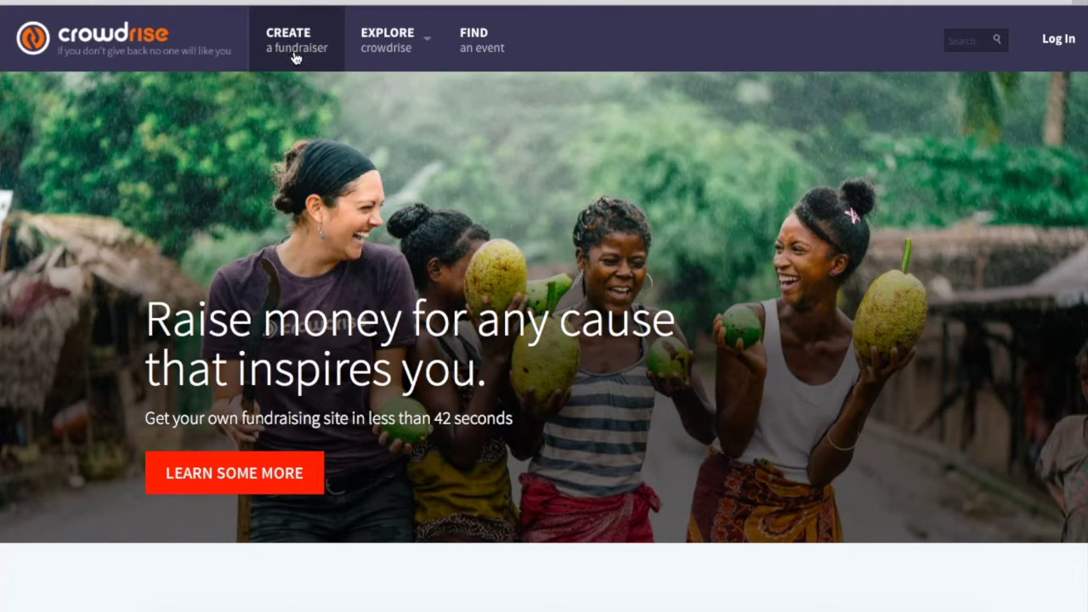
- Go to Create a fundraiser and choose Start a Fundraiser
{"action": "left_click", "coordinate": [294, 50]}
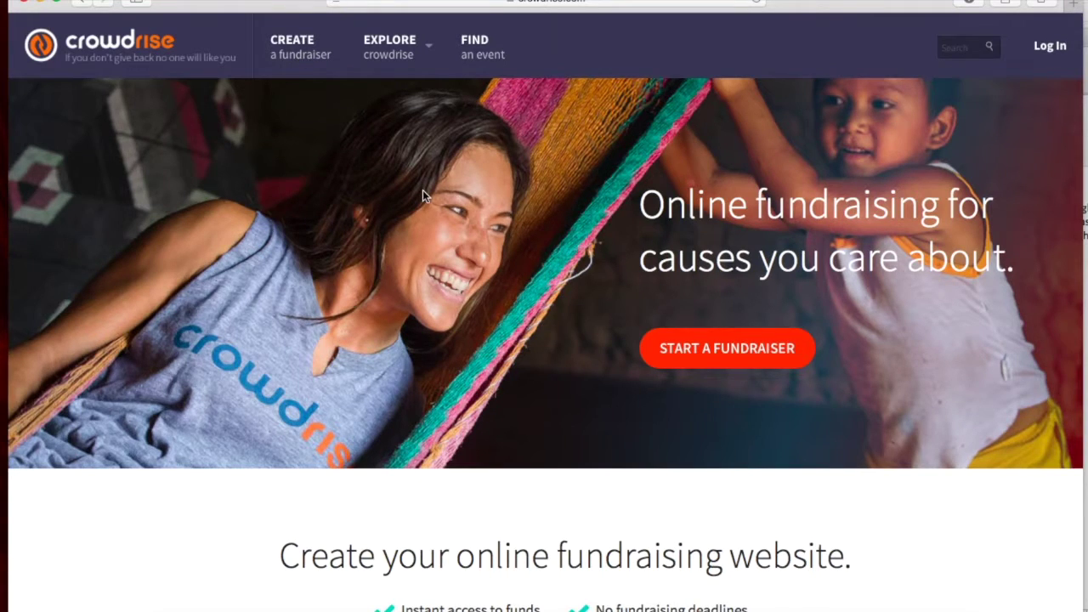
{"action": "scroll", "coordinate": [422, 190], "scroll_direction": "down", "scroll_amount": 1}
{"action": "left_click", "coordinate": [692, 301]}
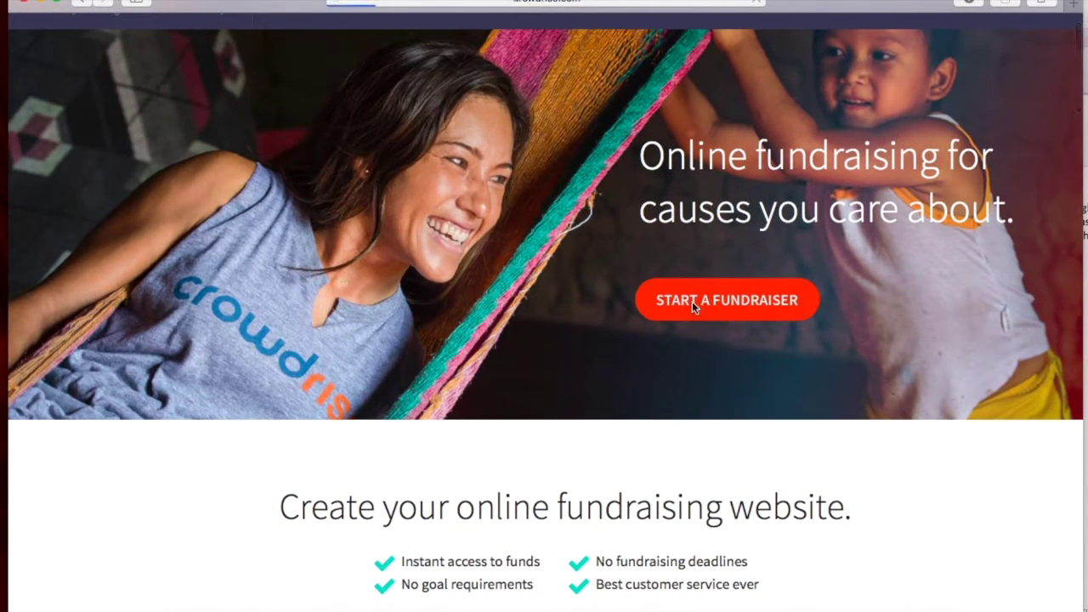
- Review the charity fundraiser form and return to the 'Help Somali Students Transform Their Country' title
{"action": "scroll", "coordinate": [379, 424], "scroll_direction": "down", "scroll_amount": 4}
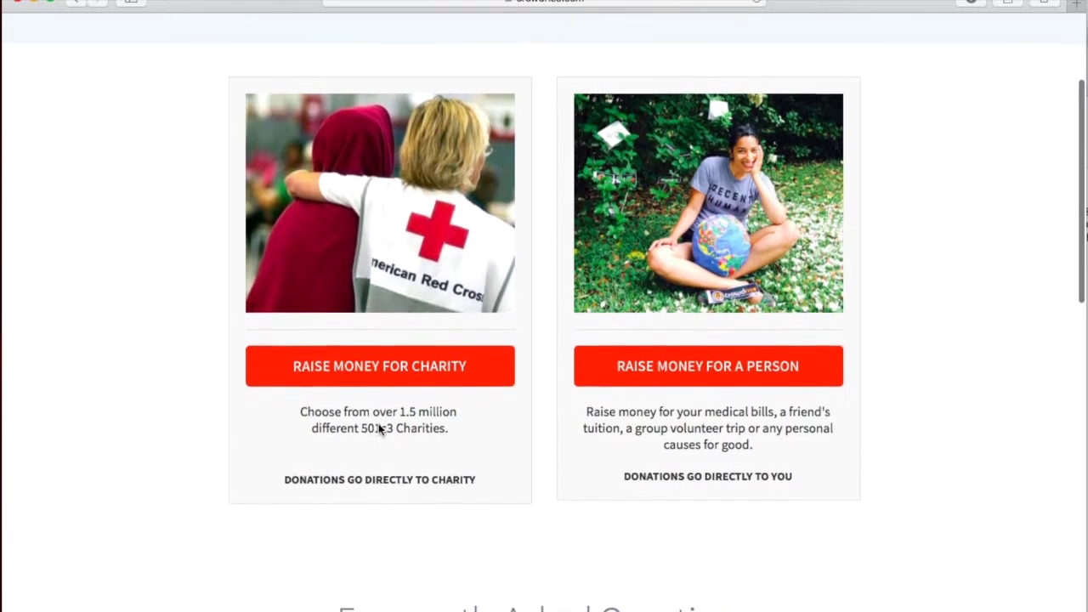
{"action": "scroll", "coordinate": [378, 429], "scroll_direction": "down", "scroll_amount": 1}
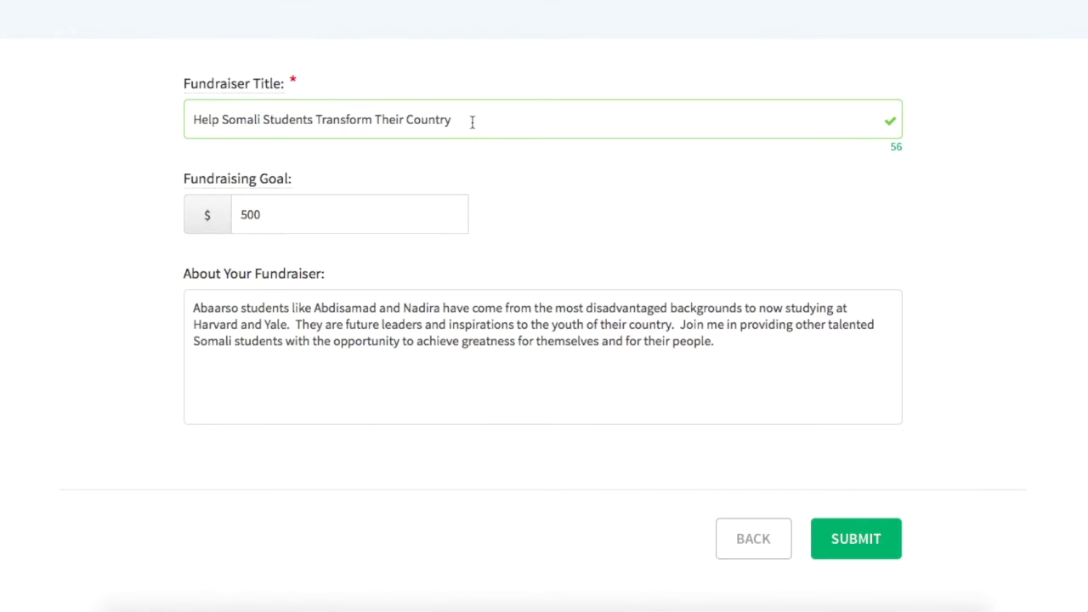
{"action": "left_click", "coordinate": [472, 122]}
- Validate the $500 goal and the Abaarso story, then submit the fundraiser details
{"action": "left_click", "coordinate": [358, 212]}
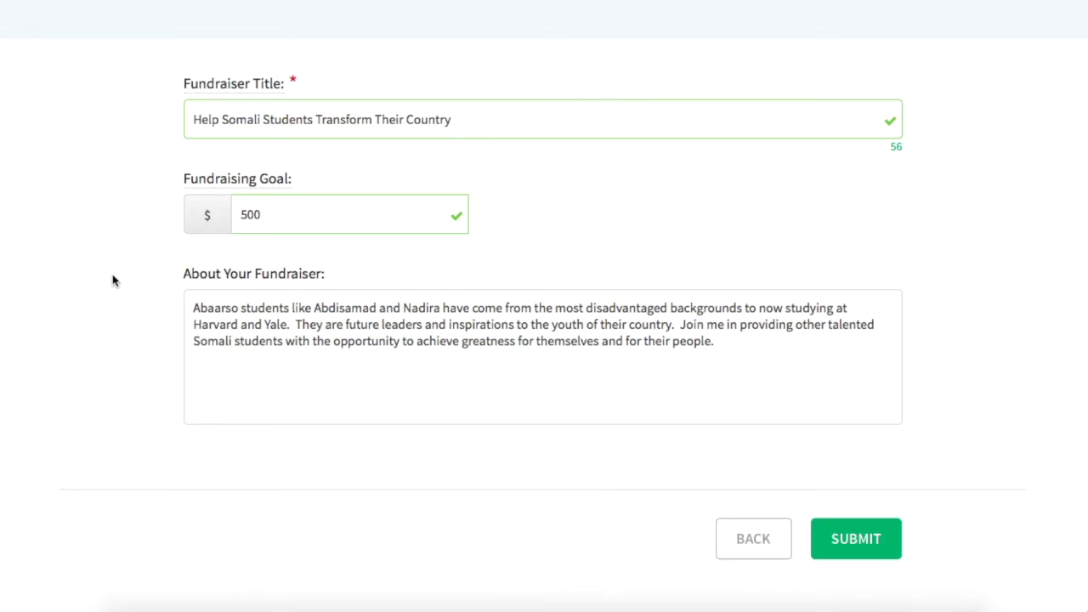
{"action": "scroll", "coordinate": [294, 318], "scroll_direction": "down", "scroll_amount": 2}
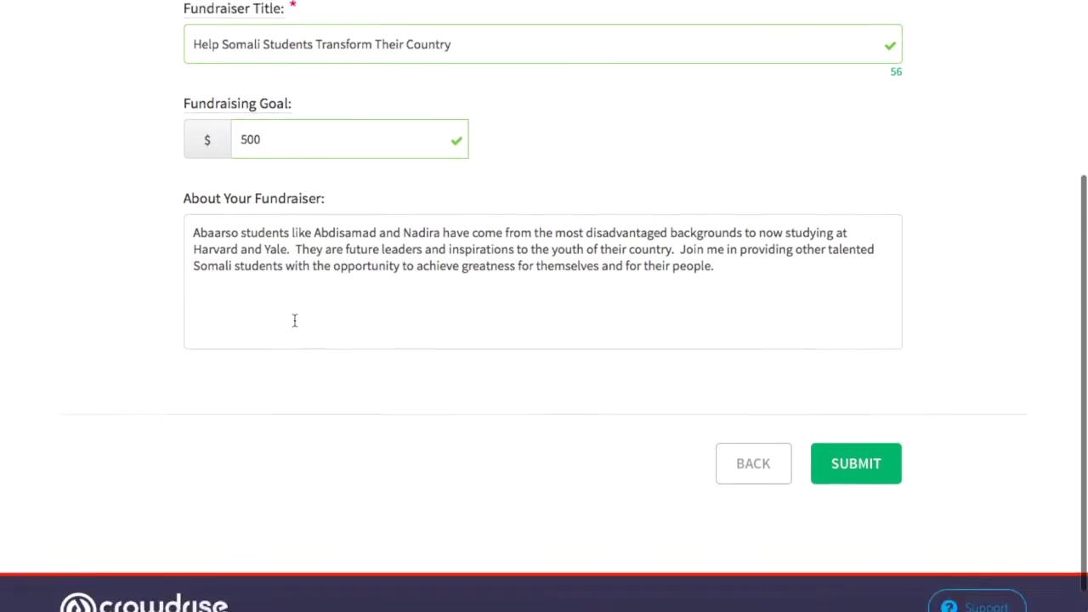
{"action": "left_click", "coordinate": [723, 236]}
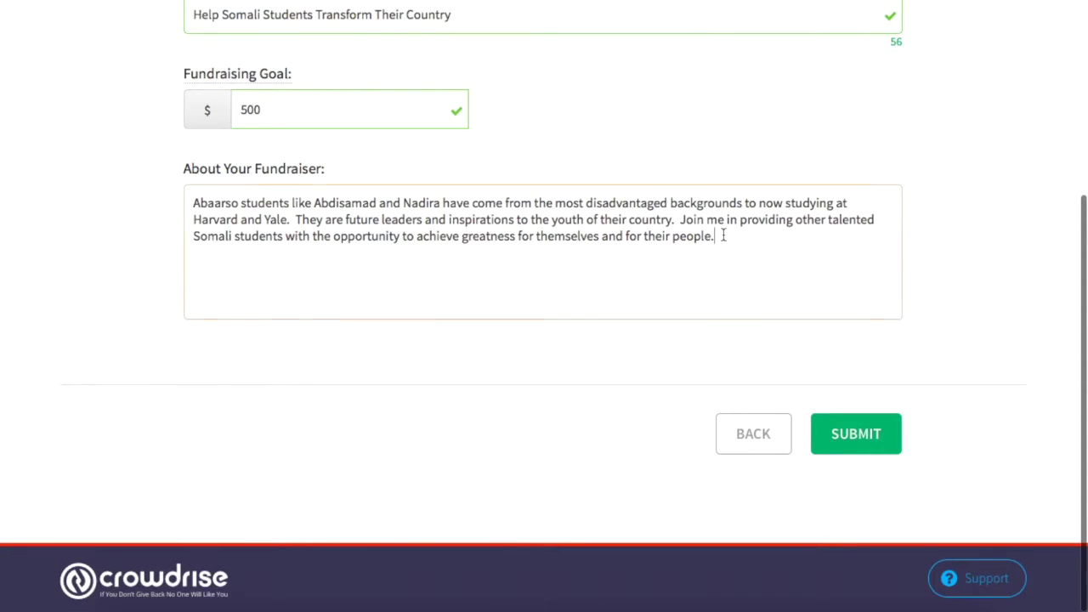
{"action": "left_click", "coordinate": [705, 138]}
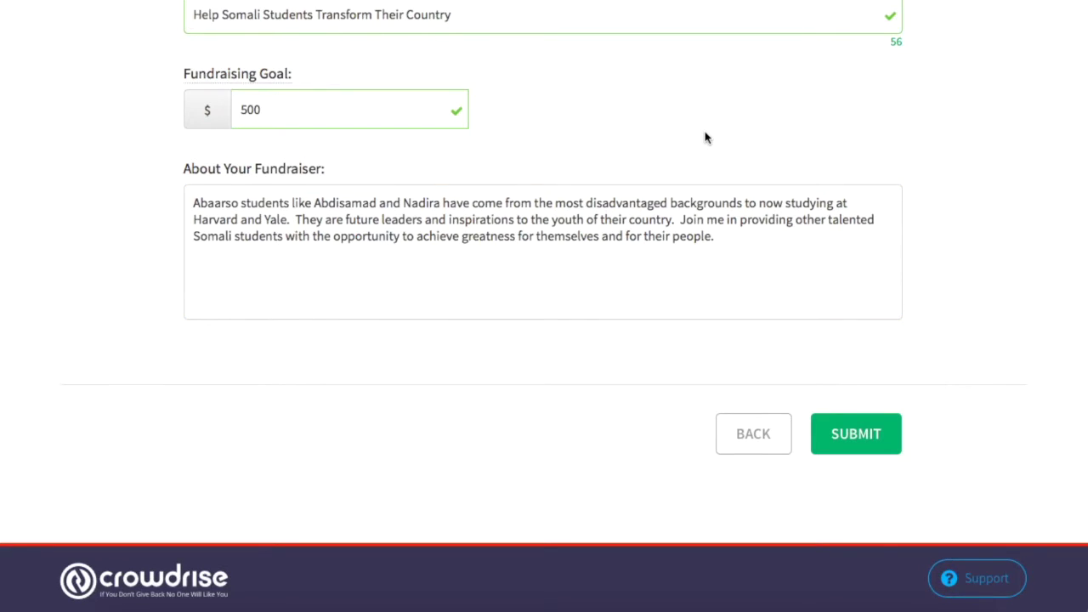
{"action": "left_click", "coordinate": [854, 446]}
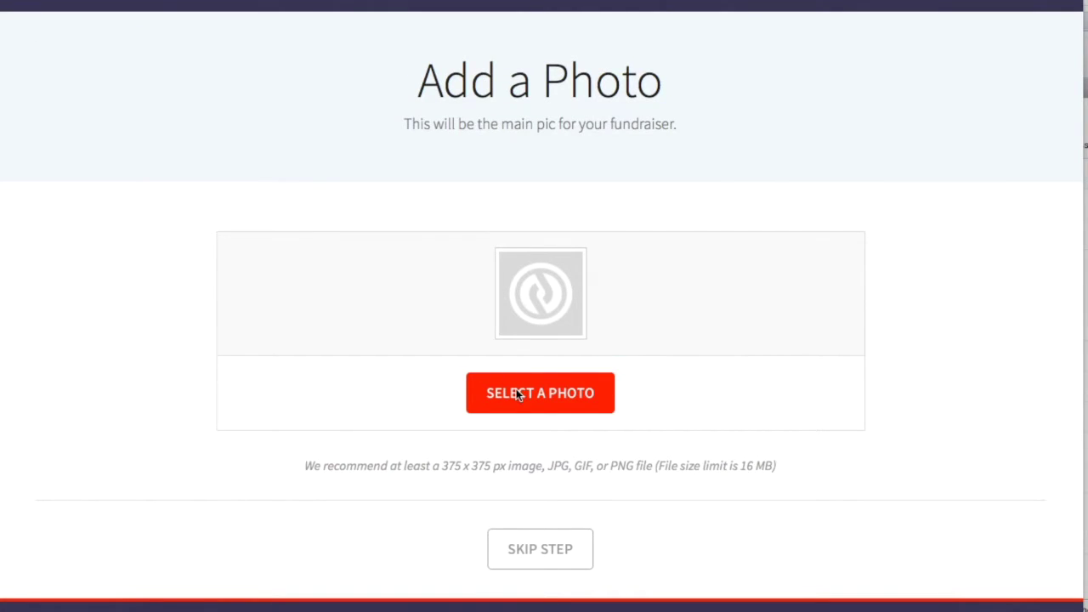
- Pick E81A4394.jpg from the Photos folder and upload it as the main photo
{"action": "left_click", "coordinate": [516, 391]}
{"action": "left_click", "coordinate": [481, 58]}
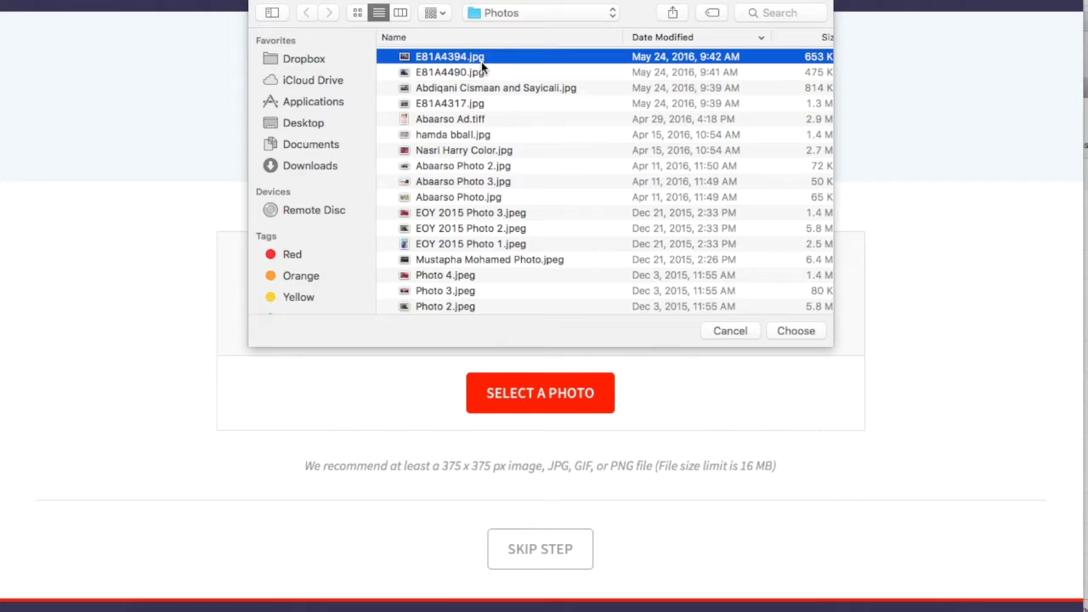
{"action": "key", "text": "Return"}
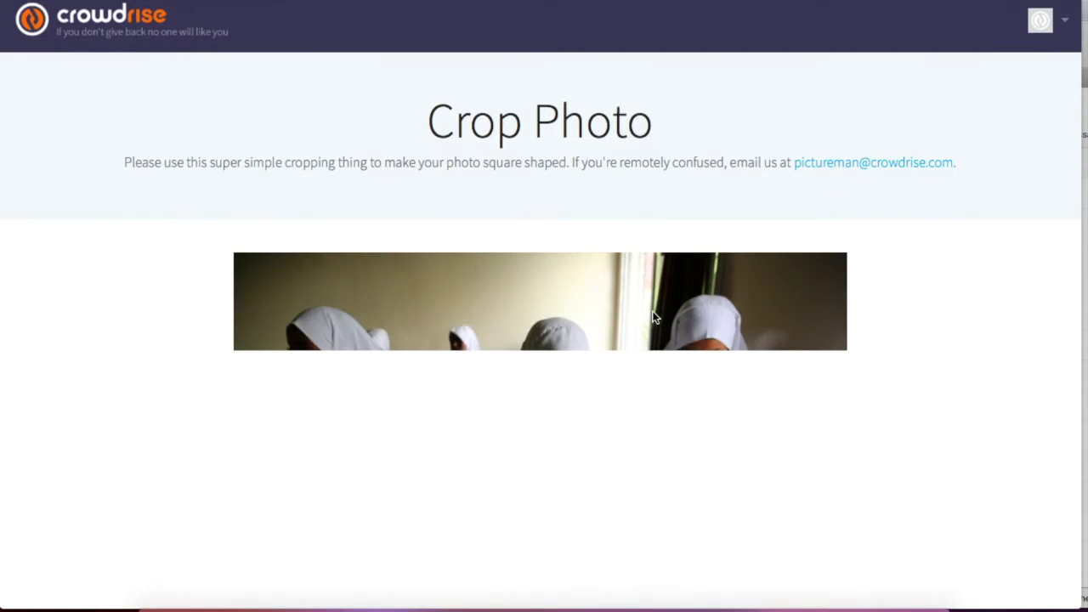
- Save the square crop of the classroom photo
{"action": "scroll", "coordinate": [654, 317], "scroll_direction": "down", "scroll_amount": 2}
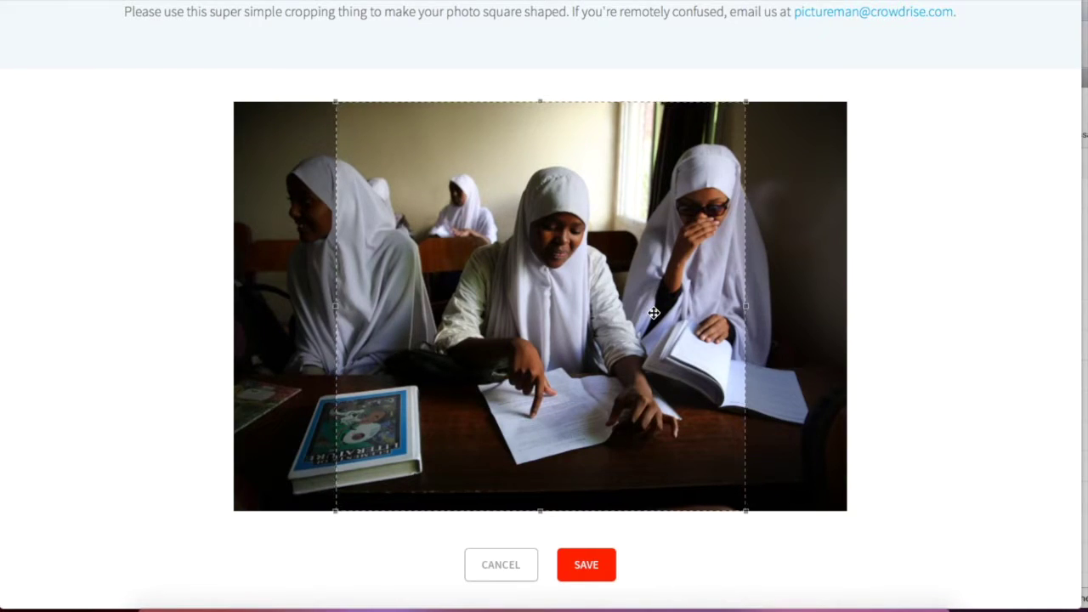
{"action": "left_click", "coordinate": [587, 568]}
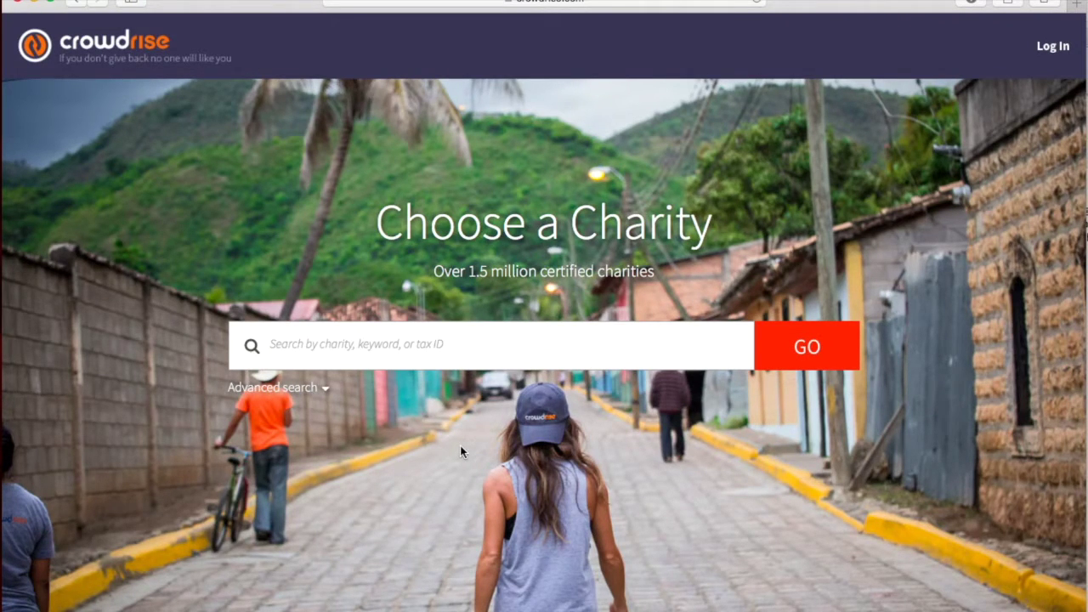
- Search 'horn of africa education' and select Horn of Africa Education Development Fund as the charity
{"action": "scroll", "coordinate": [460, 446], "scroll_direction": "down", "scroll_amount": 1}
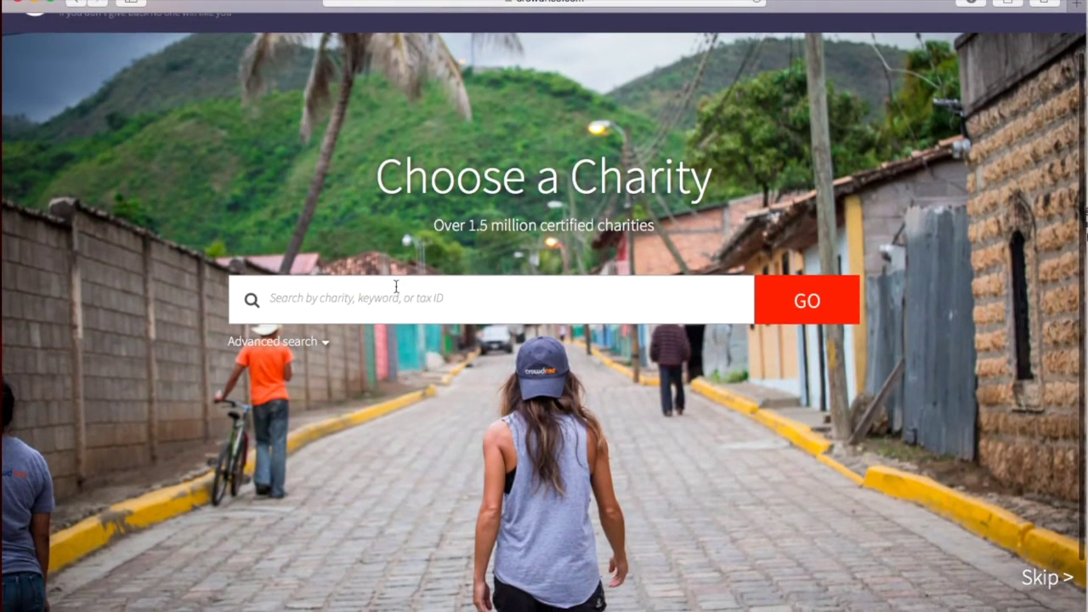
{"action": "left_click", "coordinate": [397, 287]}
{"action": "type", "text": "horn of africa education"}
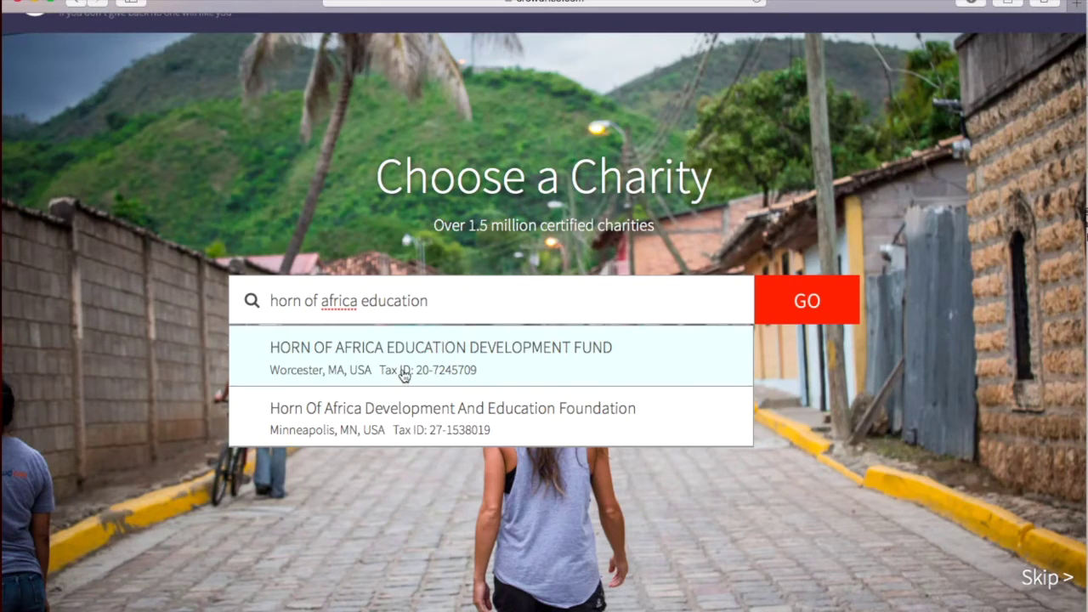
{"action": "left_click", "coordinate": [403, 368]}
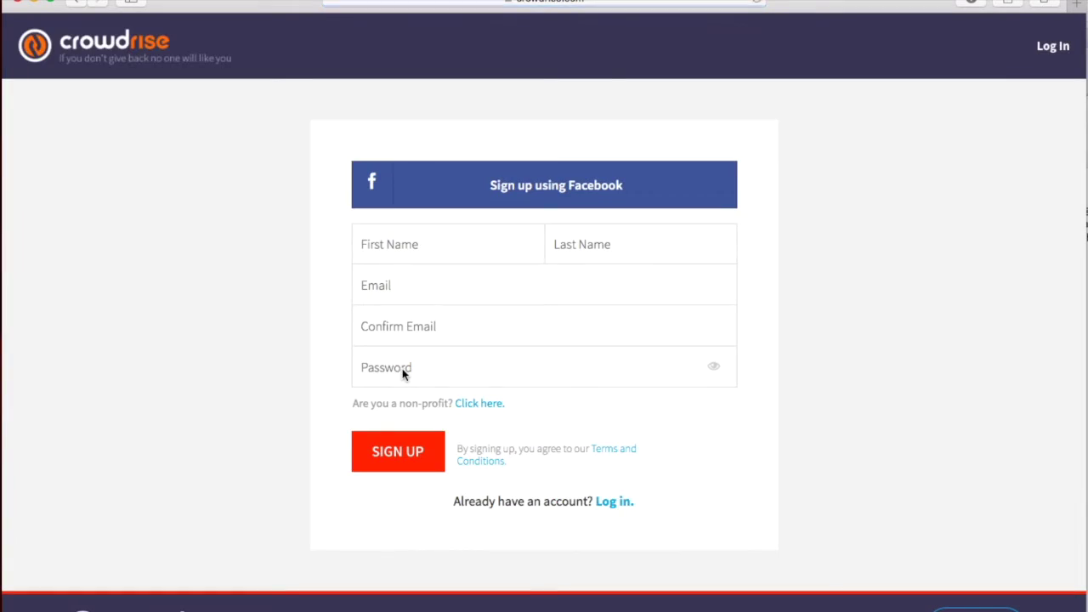
- Fill in the sign-up form with the organiser's first and last name, e-mail twice, and a password
{"action": "left_click", "coordinate": [417, 242]}
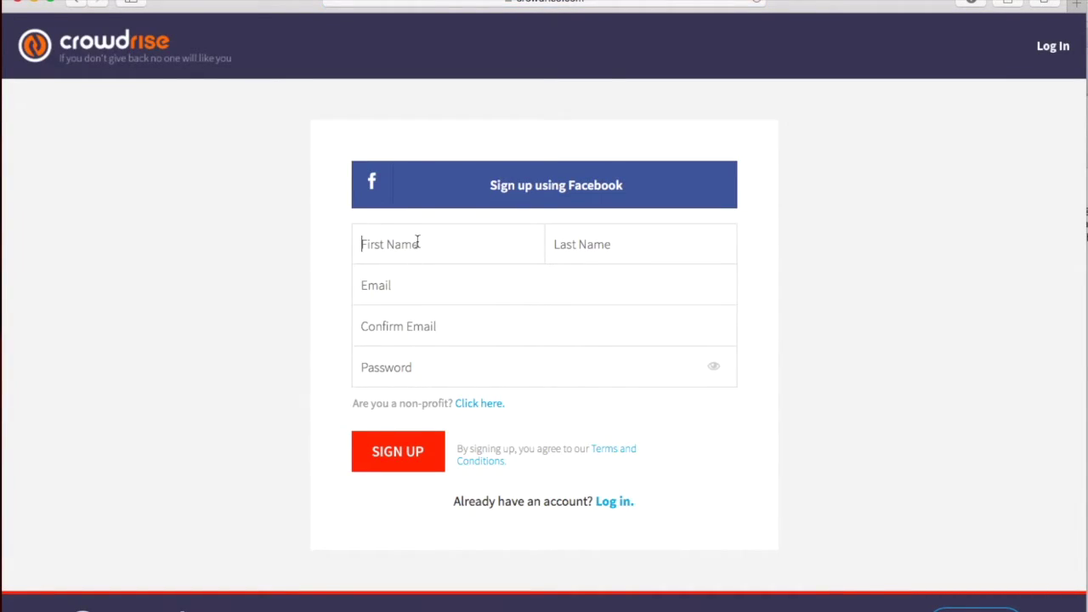
{"action": "key", "text": "Tab"}
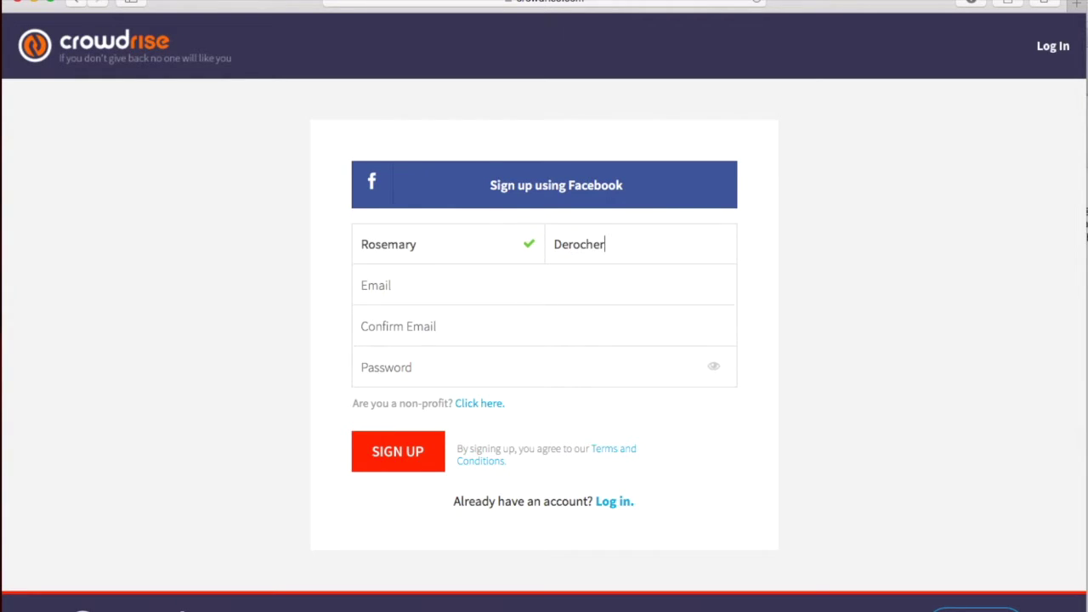
{"action": "key", "text": "Tab"}
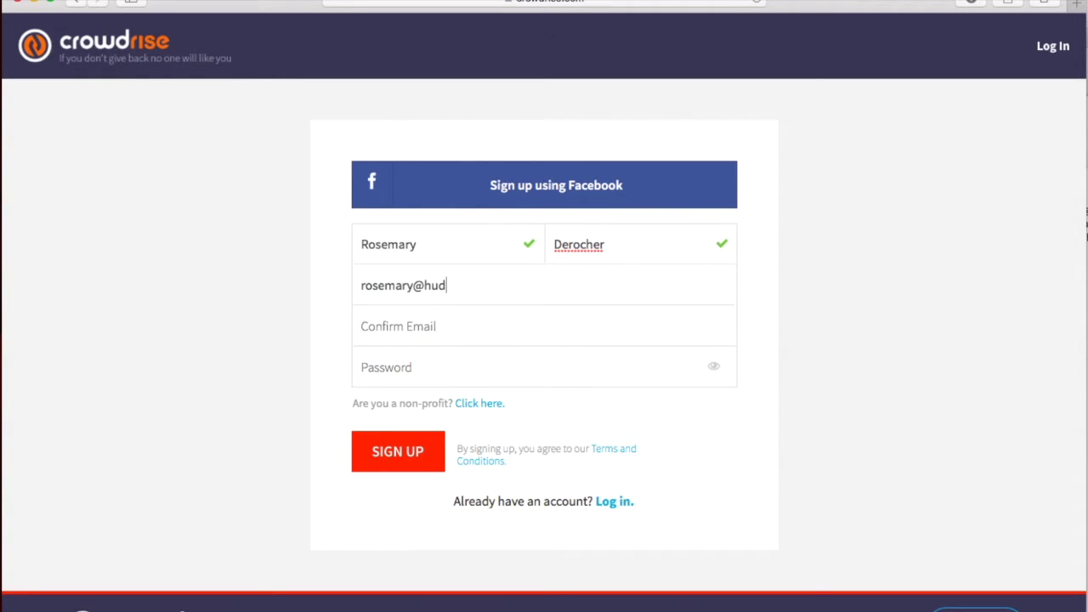
{"action": "key", "text": "Tab"}
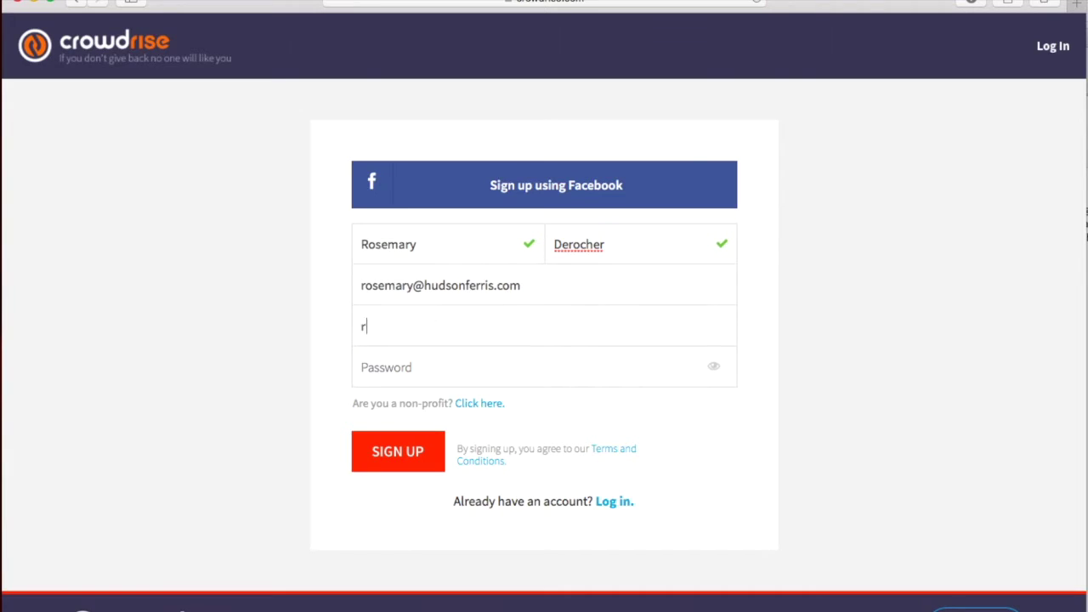
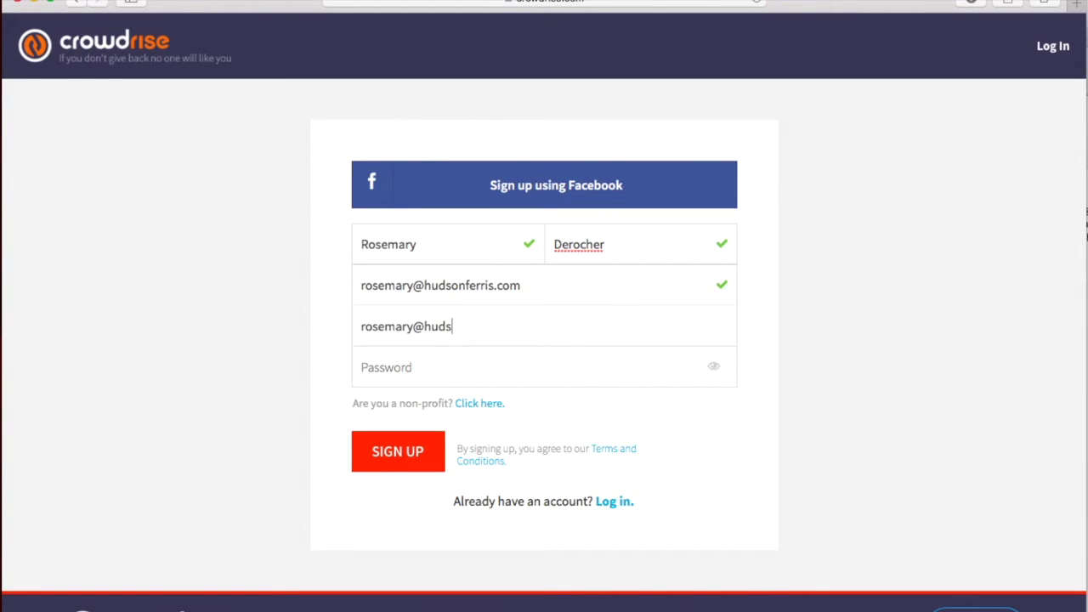
{"action": "key", "text": "Tab"}
{"action": "type", "text": "••••••"}
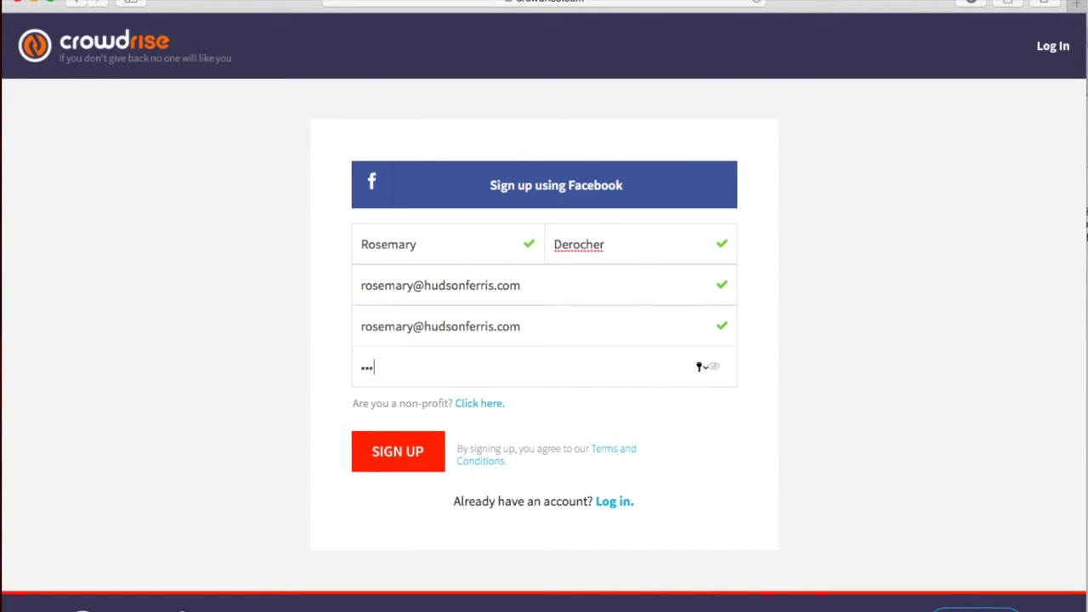
{"action": "type", "text": "•••••"}
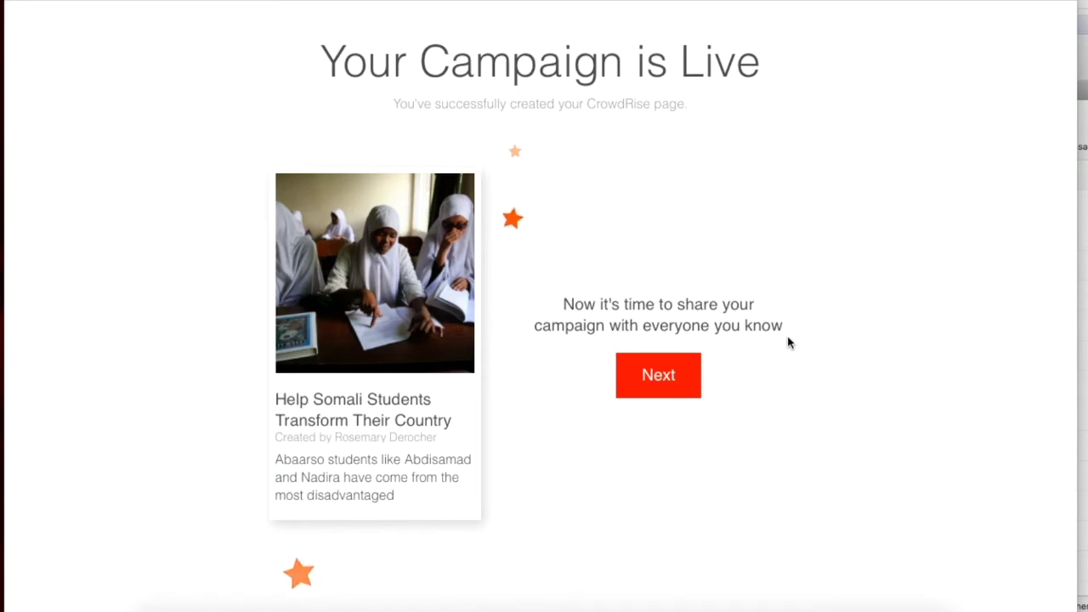
- Continue past the Campaign is Live page and the Facebook sharing step
{"action": "left_click", "coordinate": [644, 375]}
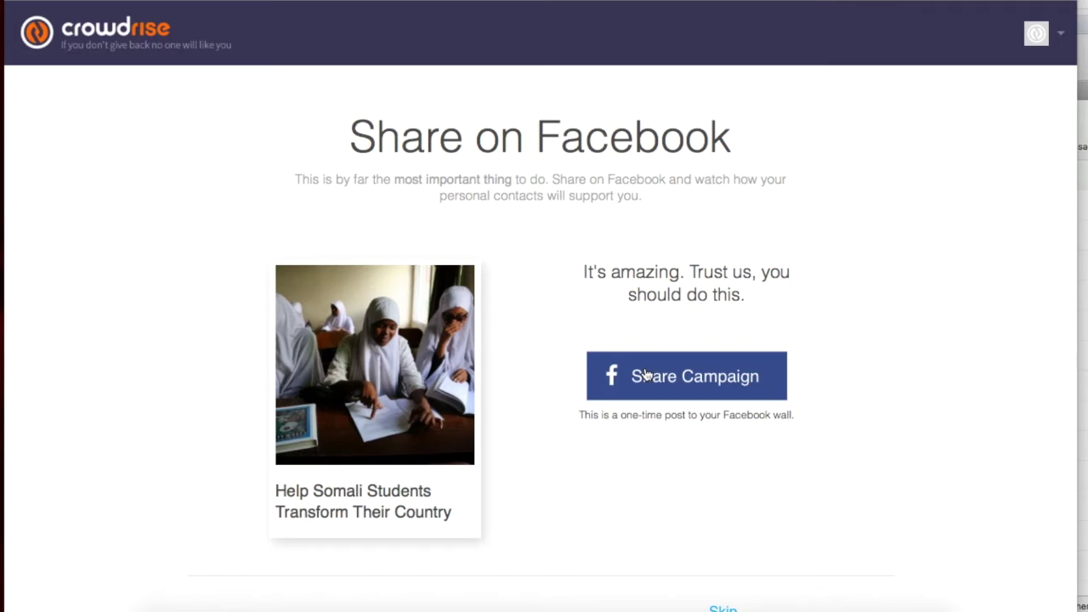
{"action": "left_click", "coordinate": [645, 375]}
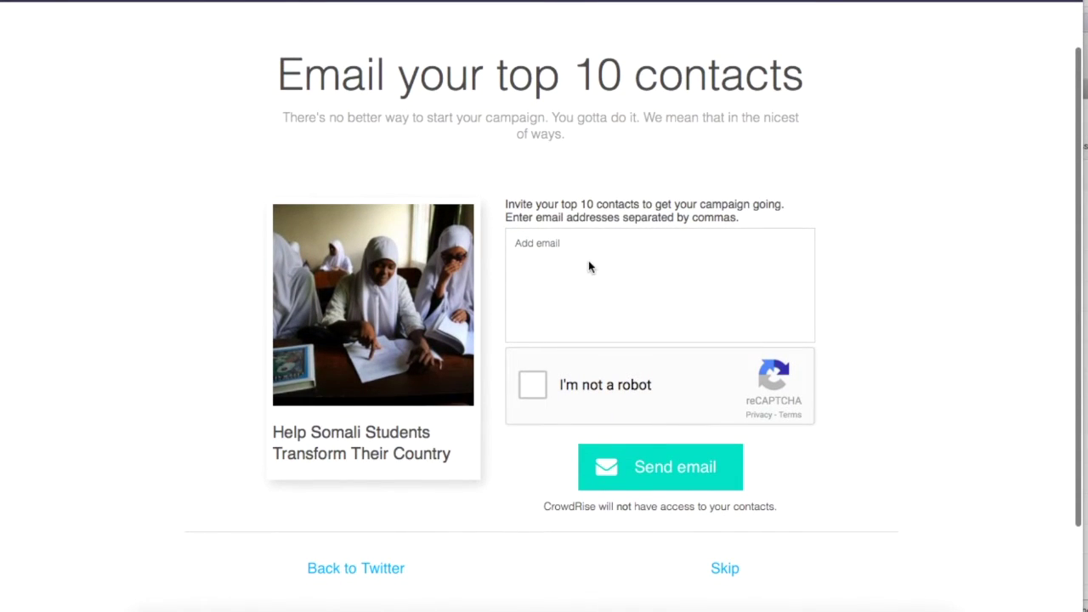
- Skip the contact-email step and select the URL crowdrise.com/help-somali-students-transform-their-country
{"action": "left_click", "coordinate": [556, 241]}
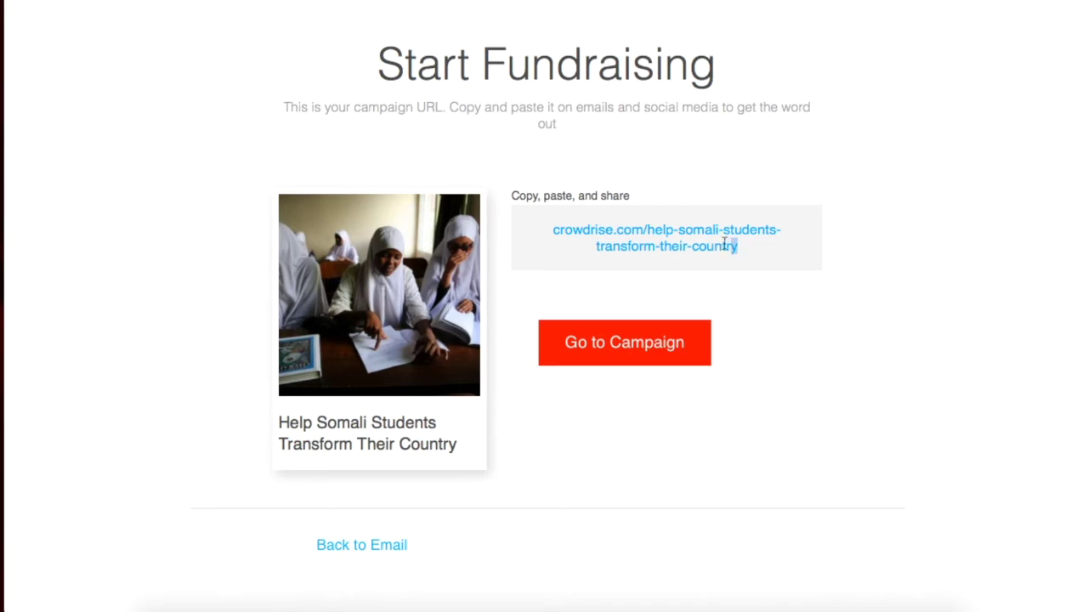
{"action": "left_click_drag", "start_coordinate": [736, 246], "coordinate": [555, 231]}
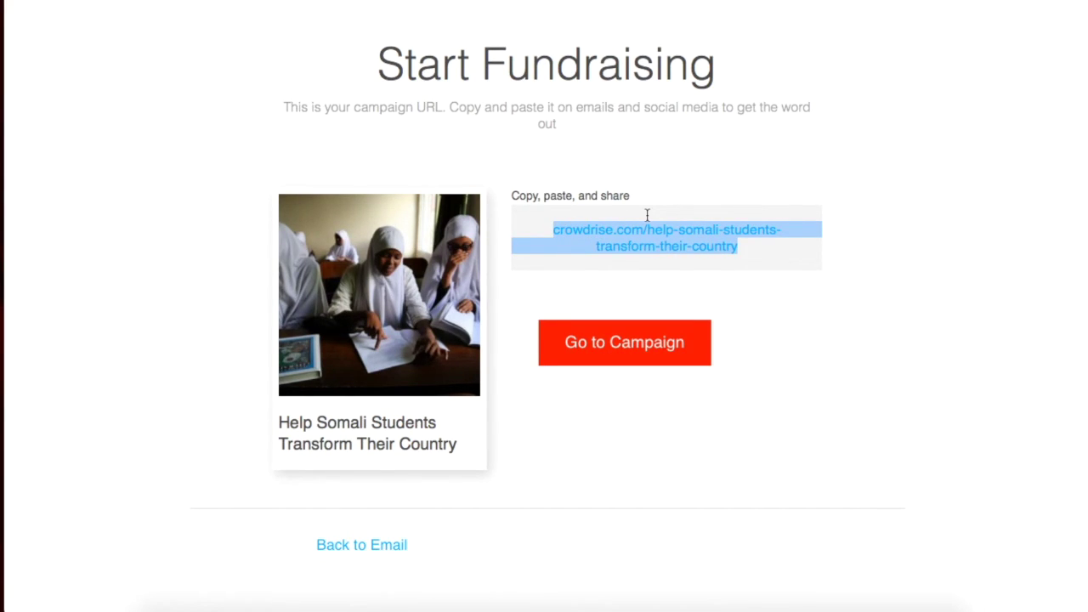
- Deselect the campaign URL and go to the live campaign page
{"action": "left_click", "coordinate": [861, 337]}
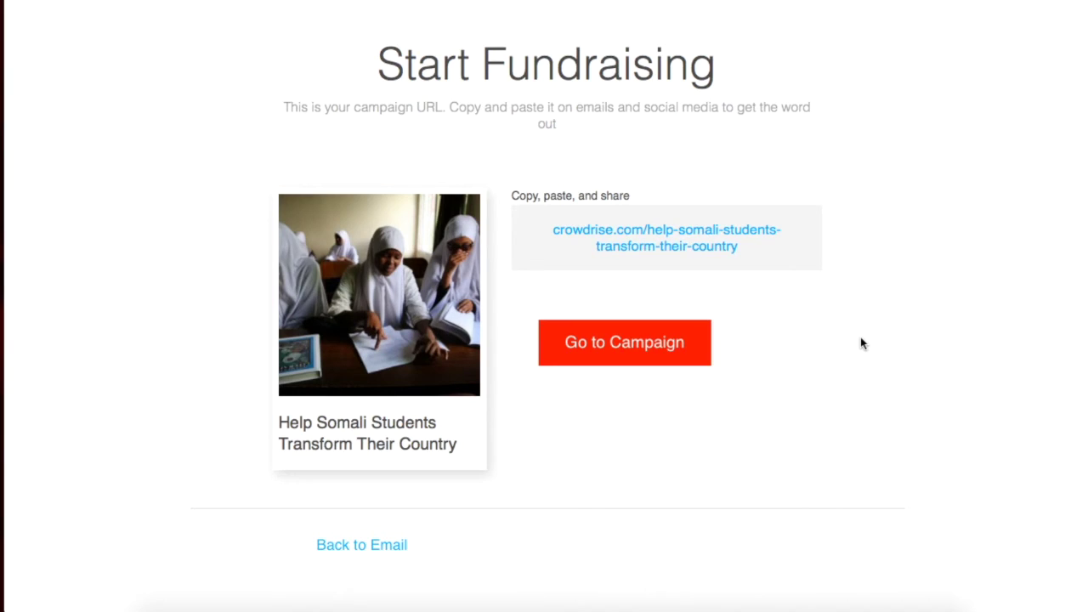
{"action": "left_click", "coordinate": [564, 340]}
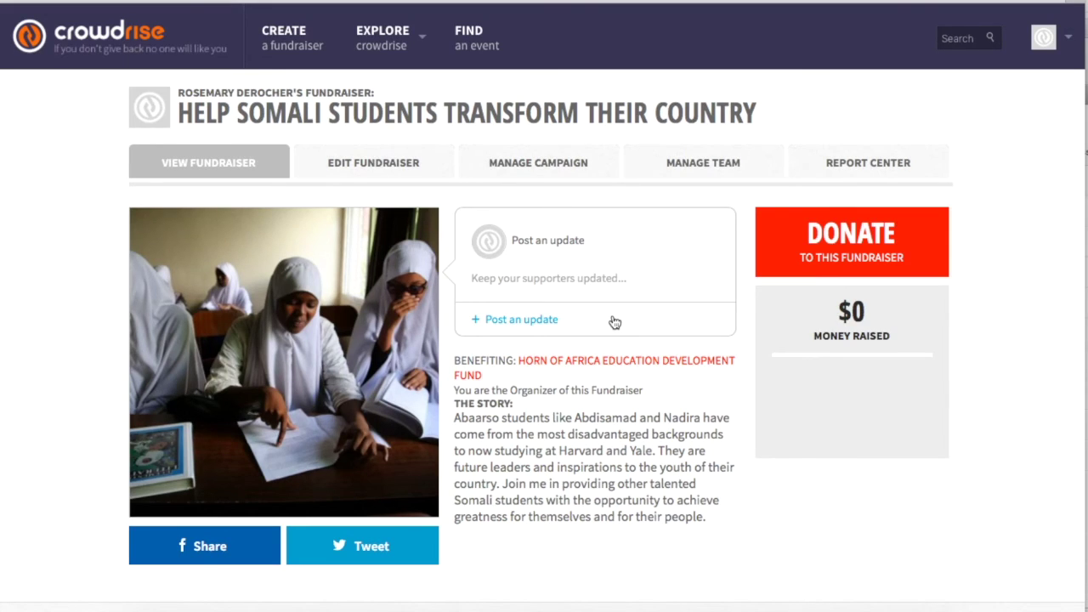
- Write a donor thank-you update saying Abaarso students will become Somali leaders
{"action": "scroll", "coordinate": [615, 322], "scroll_direction": "down", "scroll_amount": 1}
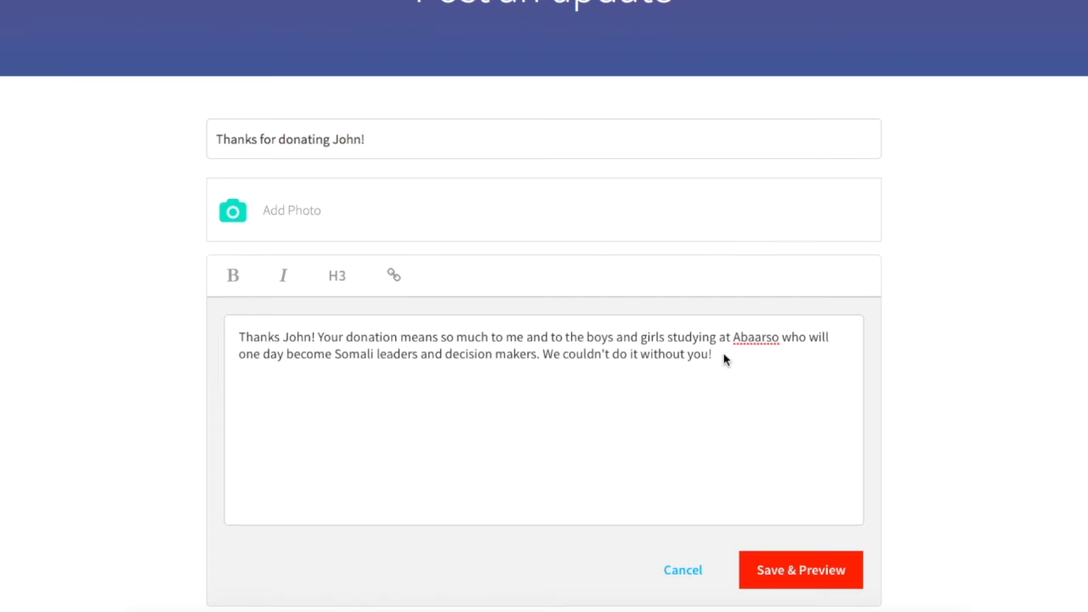
{"action": "left_click", "coordinate": [724, 354]}
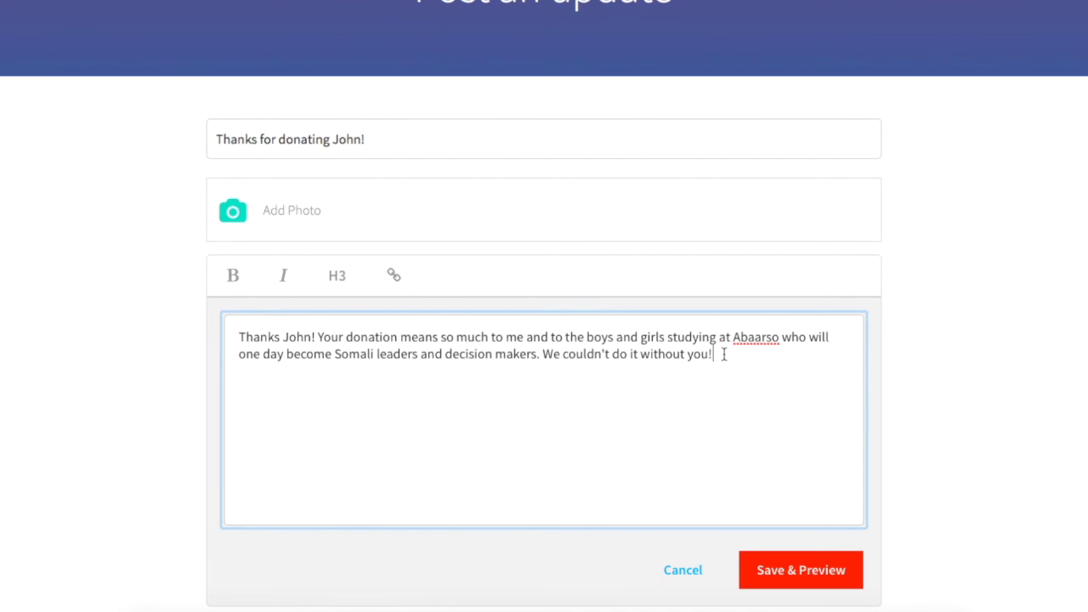
- Finish the update message and Save & Preview to return to the fundraiser page
{"action": "left_click", "coordinate": [929, 393]}
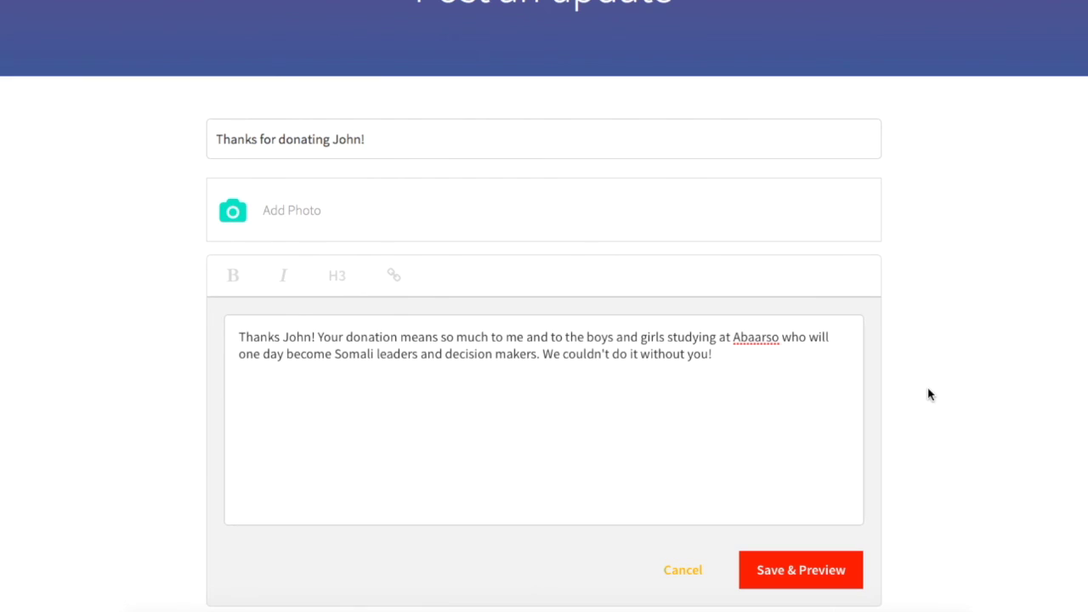
{"action": "left_click", "coordinate": [814, 585]}
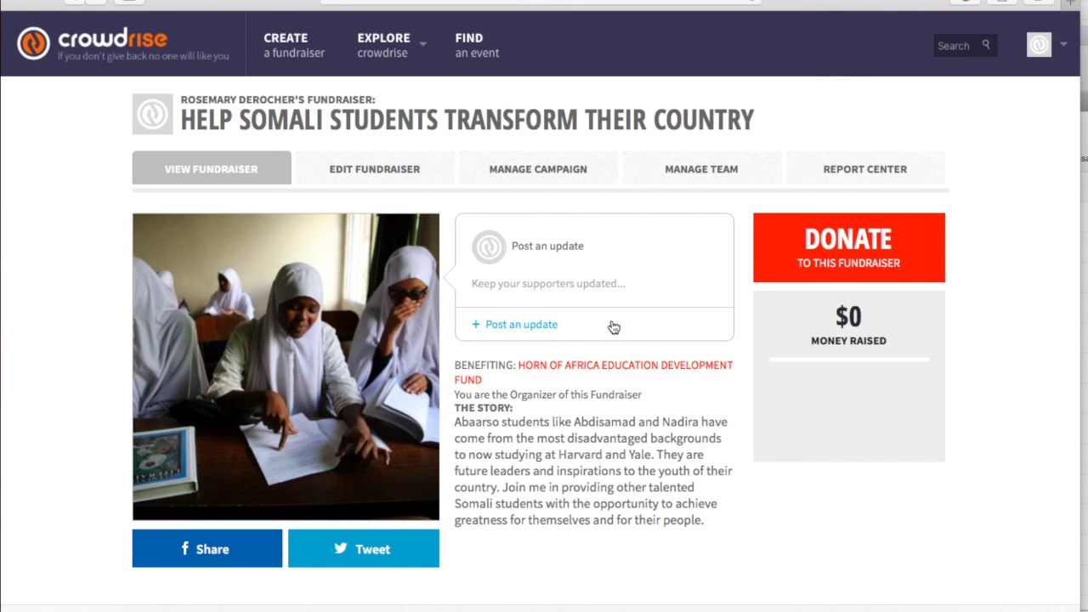